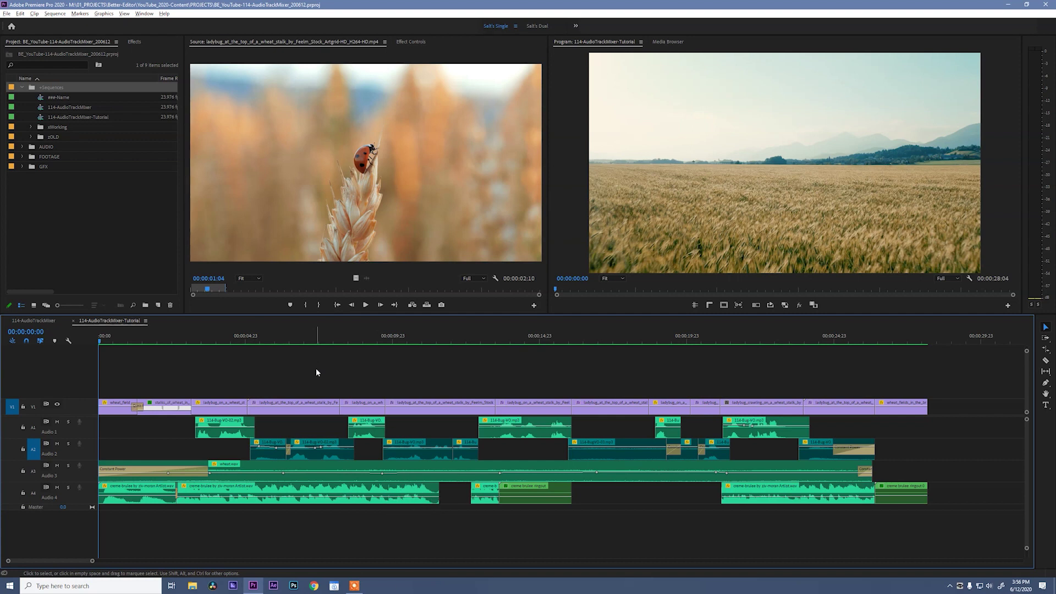
Step: Show the Audio Track Mixer with effect slots expanded, then play the sequence maximized
click(144, 13)
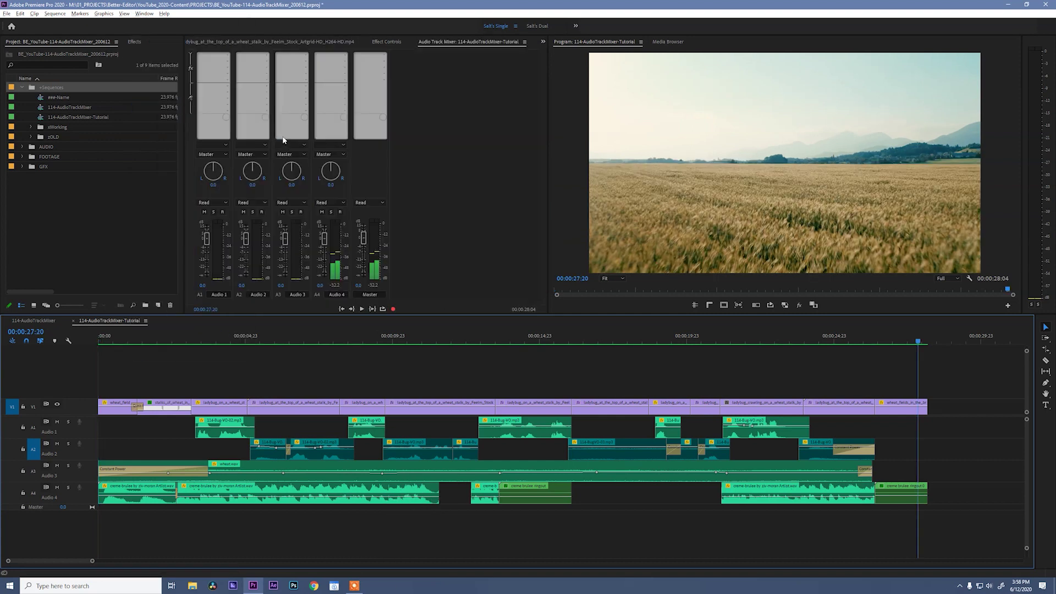
click(190, 55)
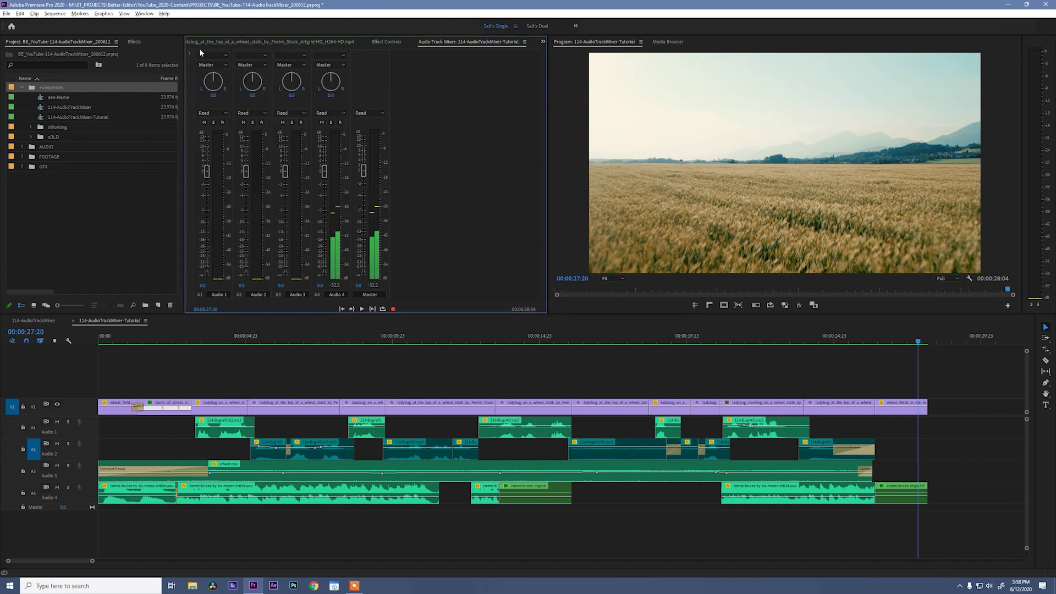
click(189, 55)
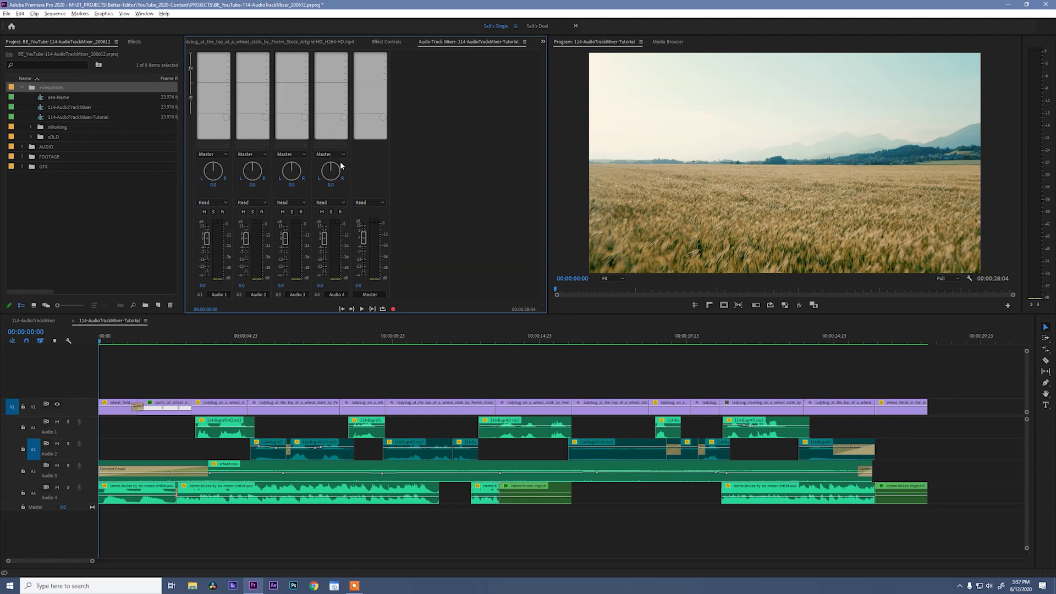
key(grave)
key(space)
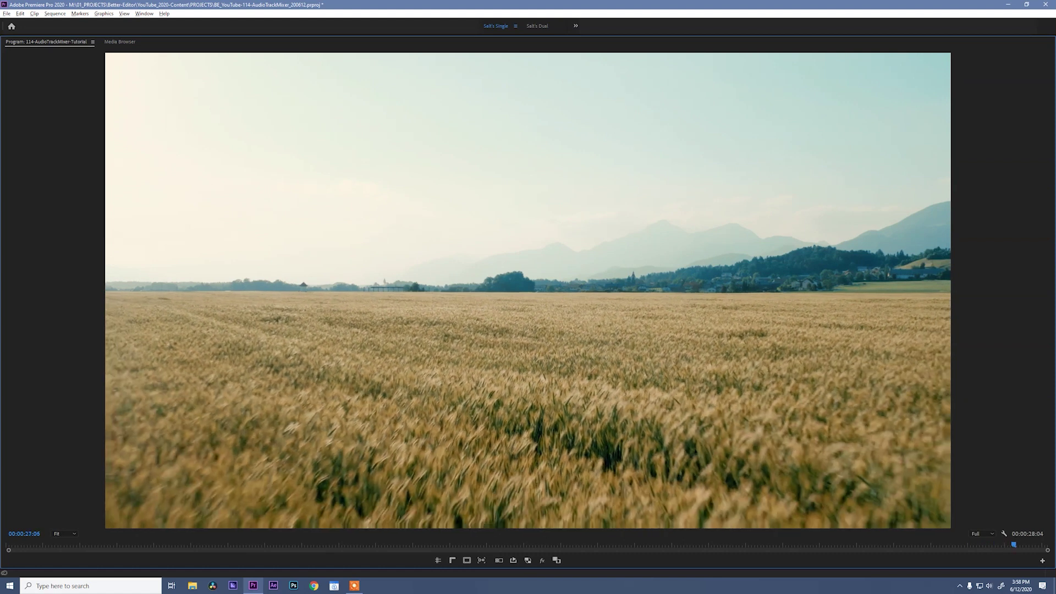
Step: Stop the ladybug playback and restore the normal workspace from the maximized Program Monitor
key(space)
key(grave)
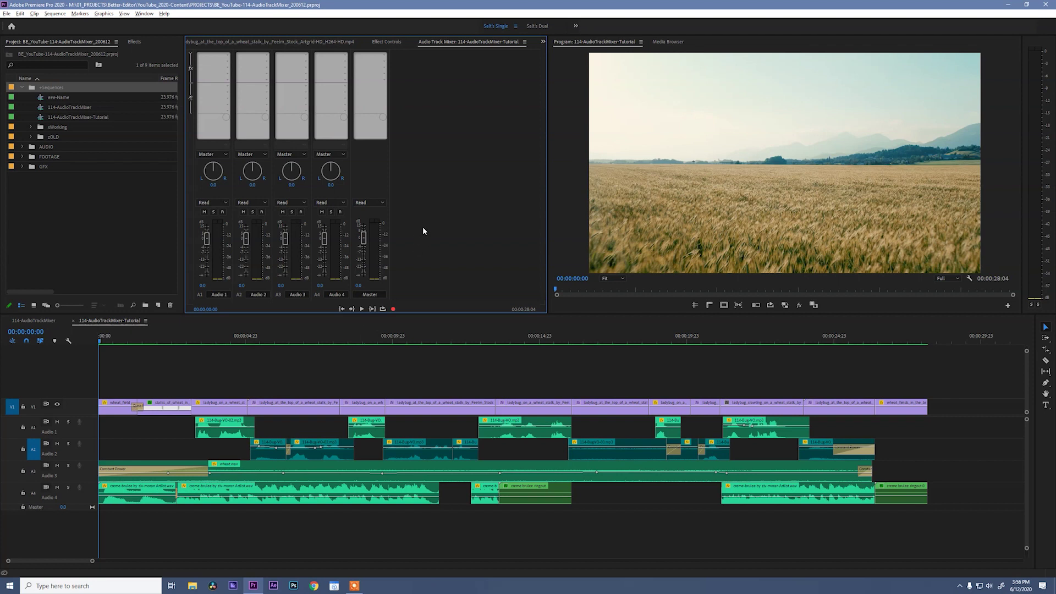
Step: Drag the Master fader in the Audio Track Mixer down to -9.6 dB
drag(363, 239, 364, 258)
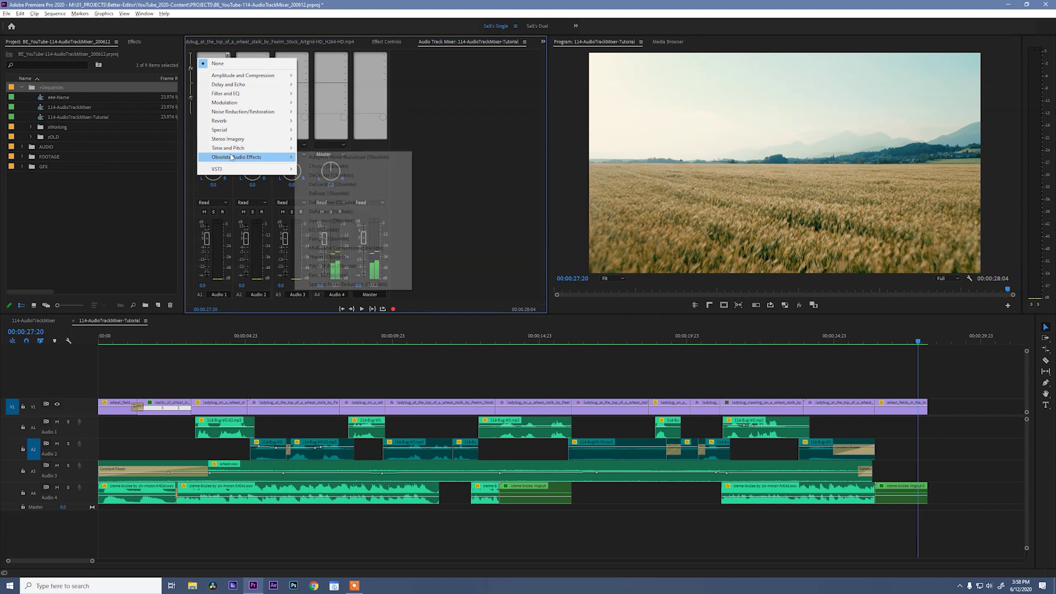
click(131, 423)
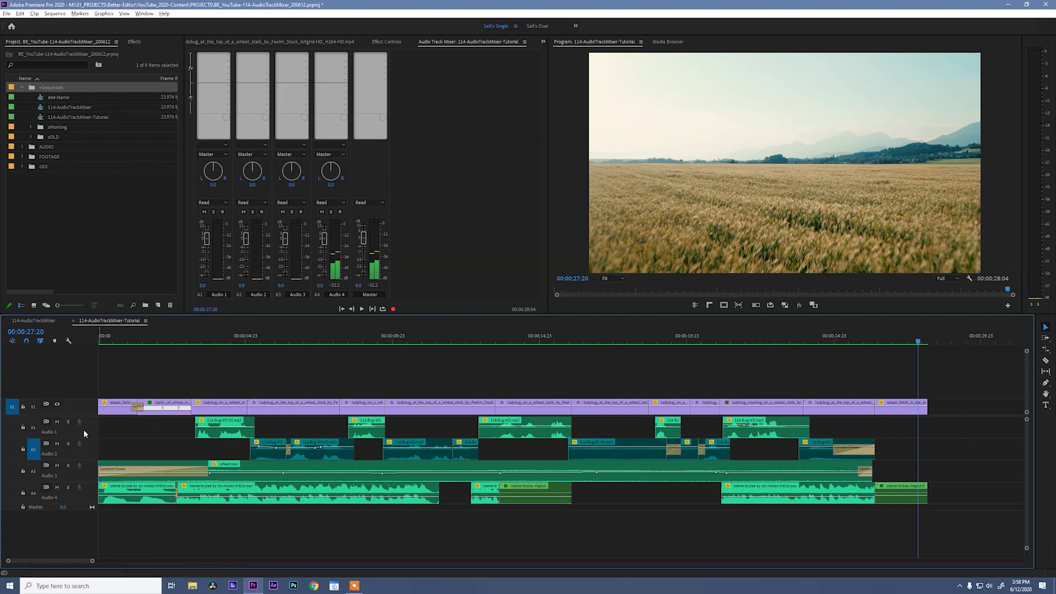
click(226, 56)
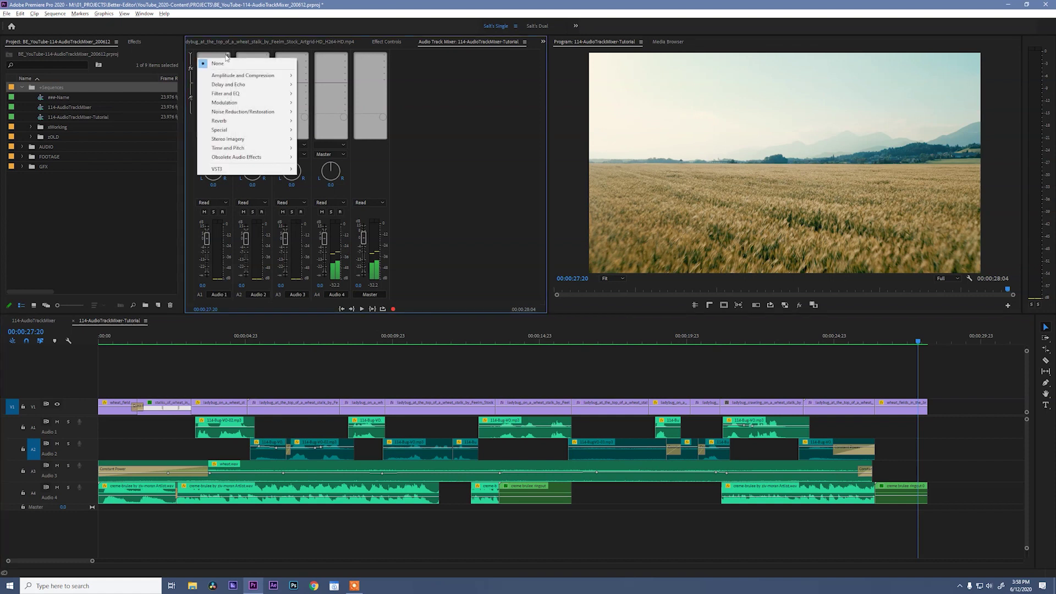
click(229, 58)
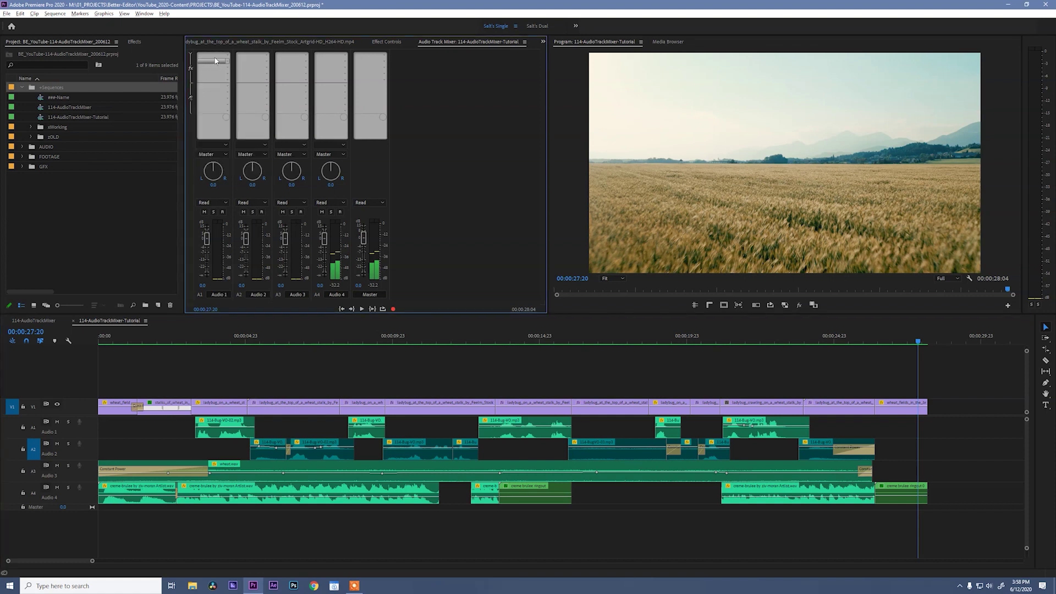
click(218, 295)
Step: Name the first two audio tracks Bug 01 and Bug 02
text(Bug 01)
key(Return)
click(252, 295)
text(Bug 02)
key(Return)
Step: Name the third and fourth audio tracks SFX and Music
click(296, 294)
text(SFX)
key(Return)
click(336, 294)
key(BackSpace)
text(Music)
key(Return)
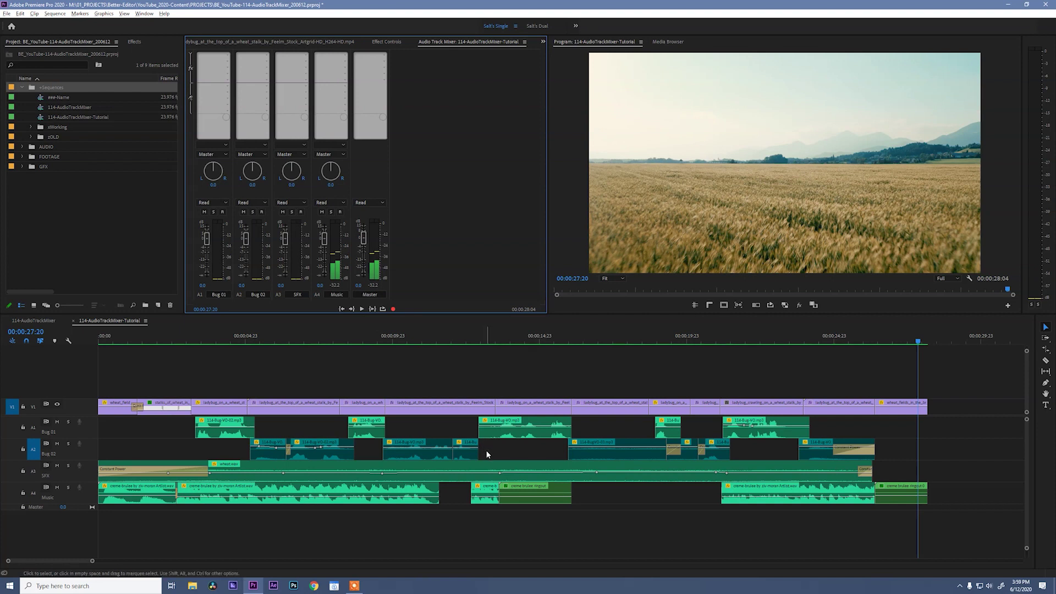
click(226, 56)
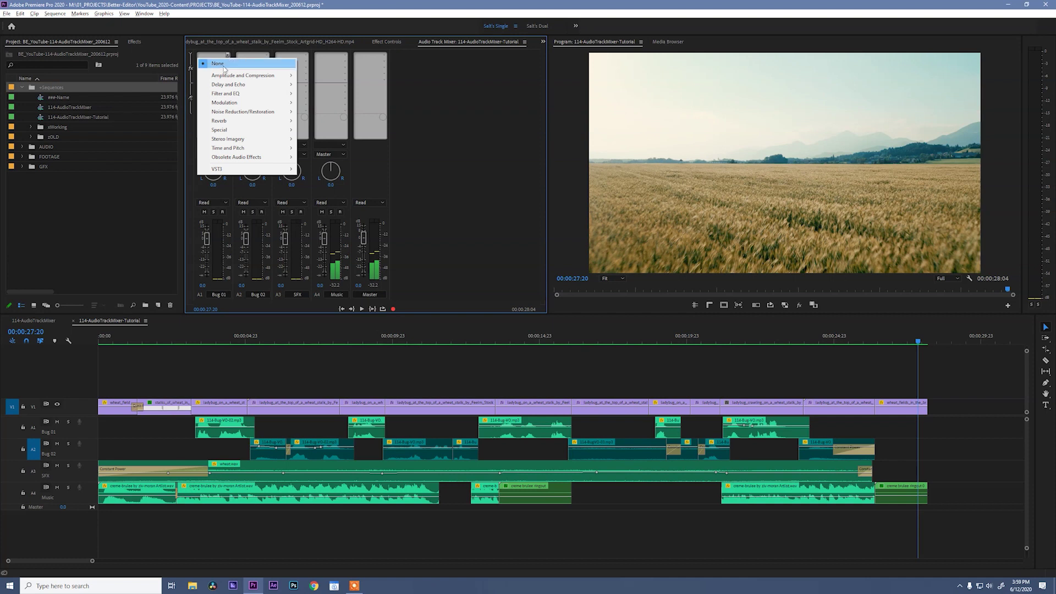
Step: Add a Pitch Shifter to Bug 01 and set it to +1 semitone
mouse_move(234, 148)
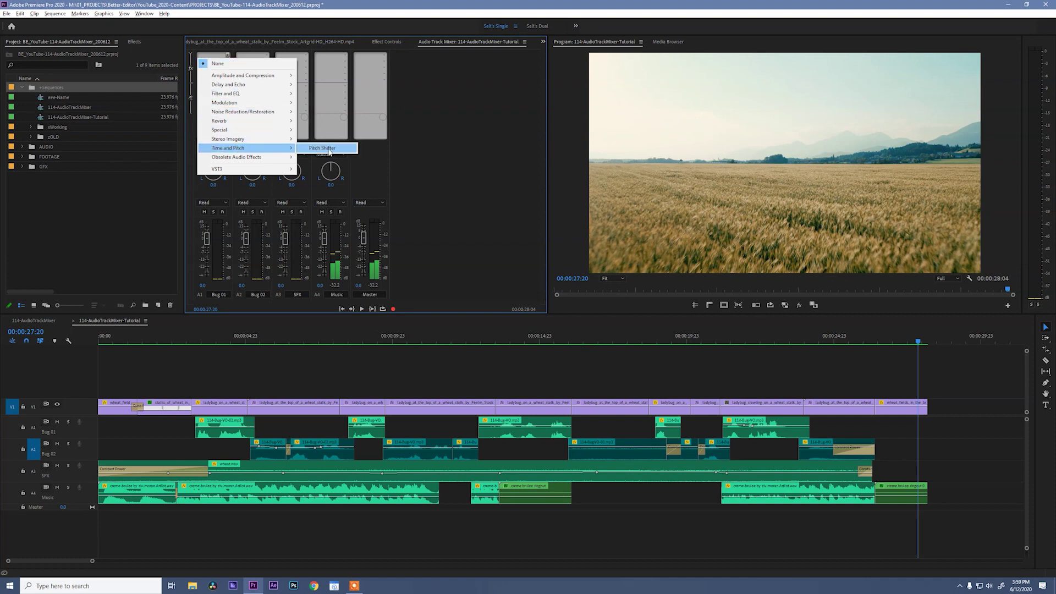
click(330, 150)
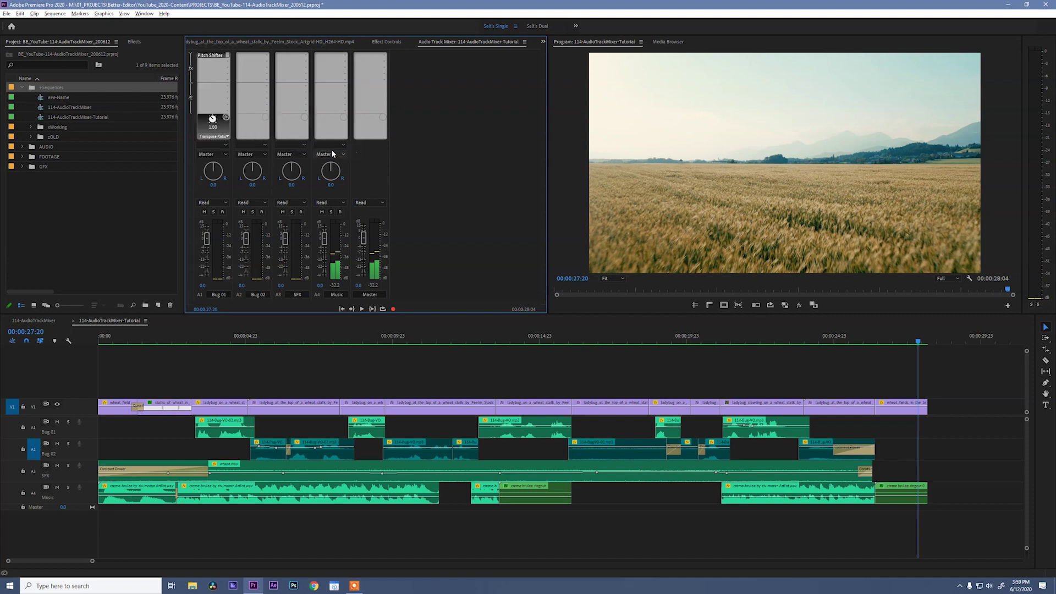
double_click(211, 56)
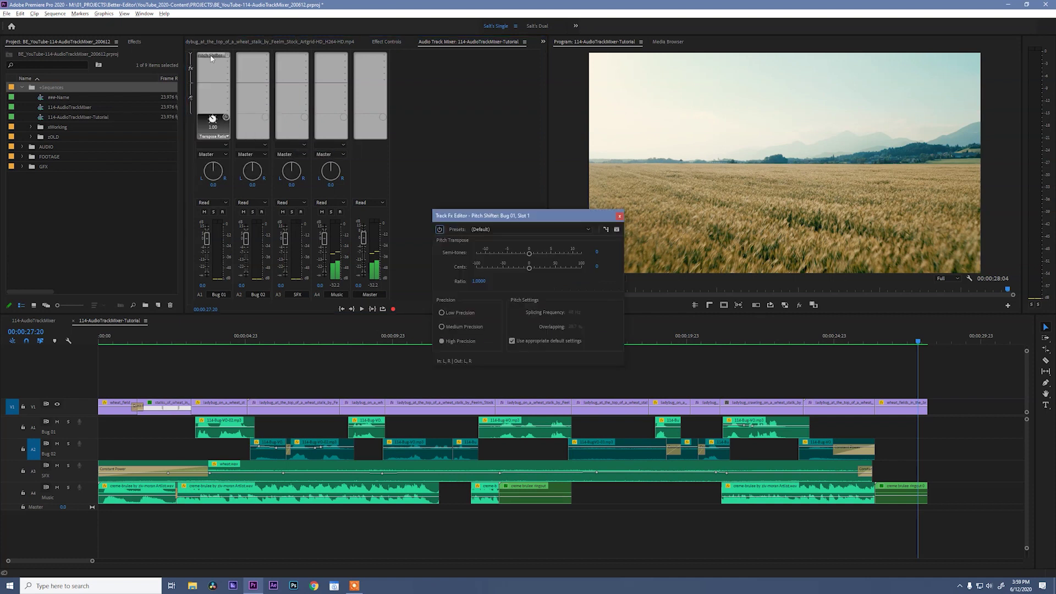
click(596, 252)
text(1)
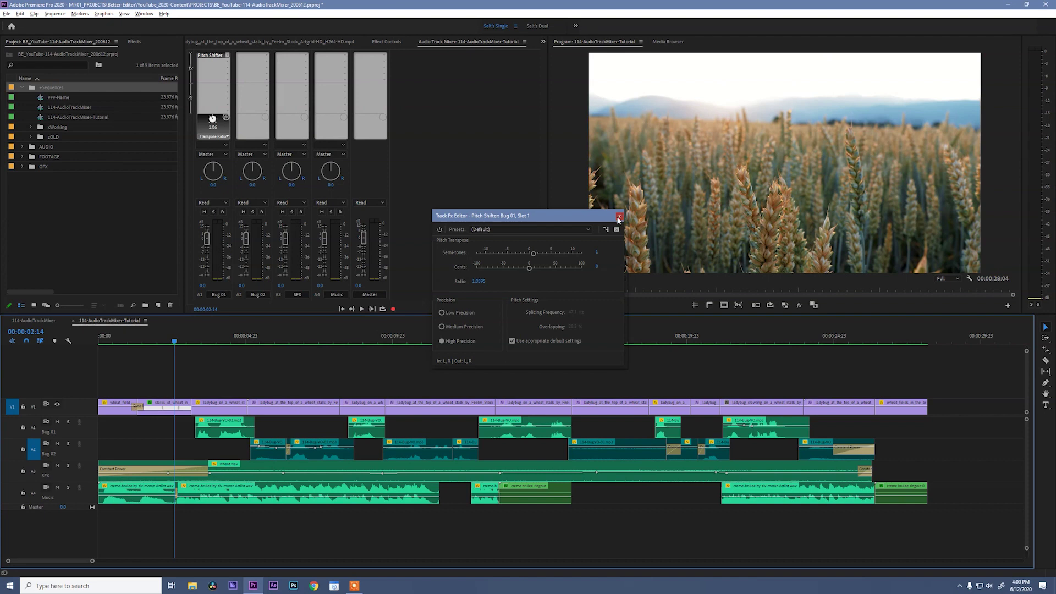
click(619, 216)
Step: Add a Pitch Shifter to Bug 02 set to -1 semitone, then start playback
click(252, 95)
mouse_move(324, 150)
click(365, 149)
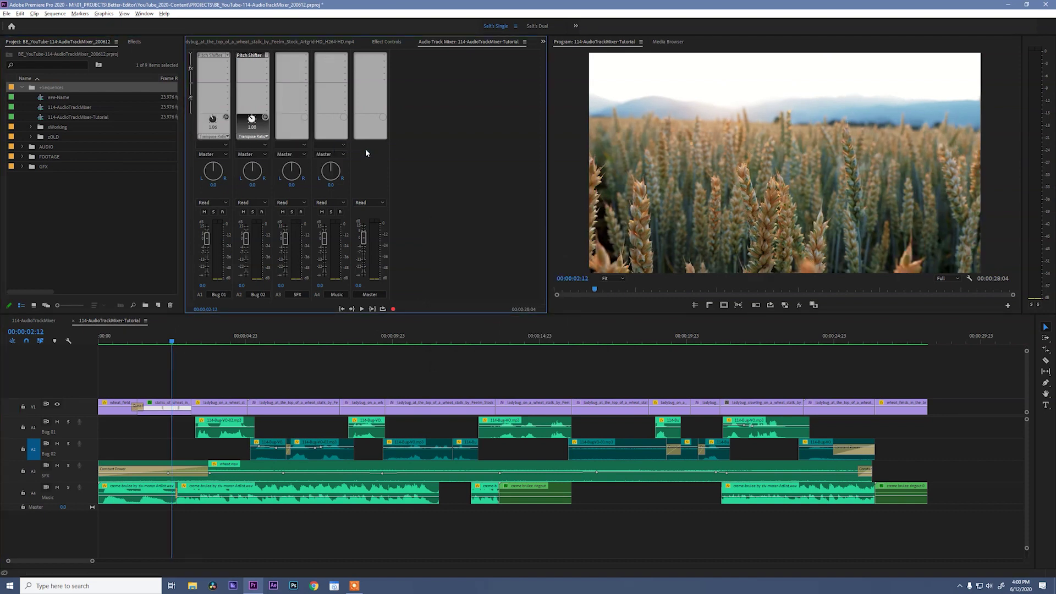
double_click(253, 56)
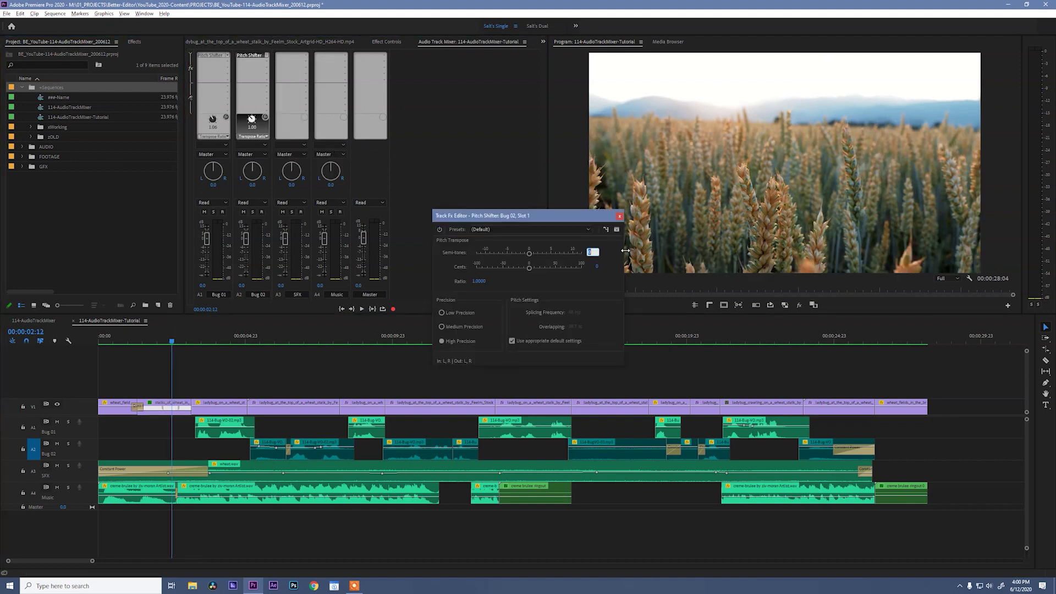
text(-1)
key(Return)
click(619, 216)
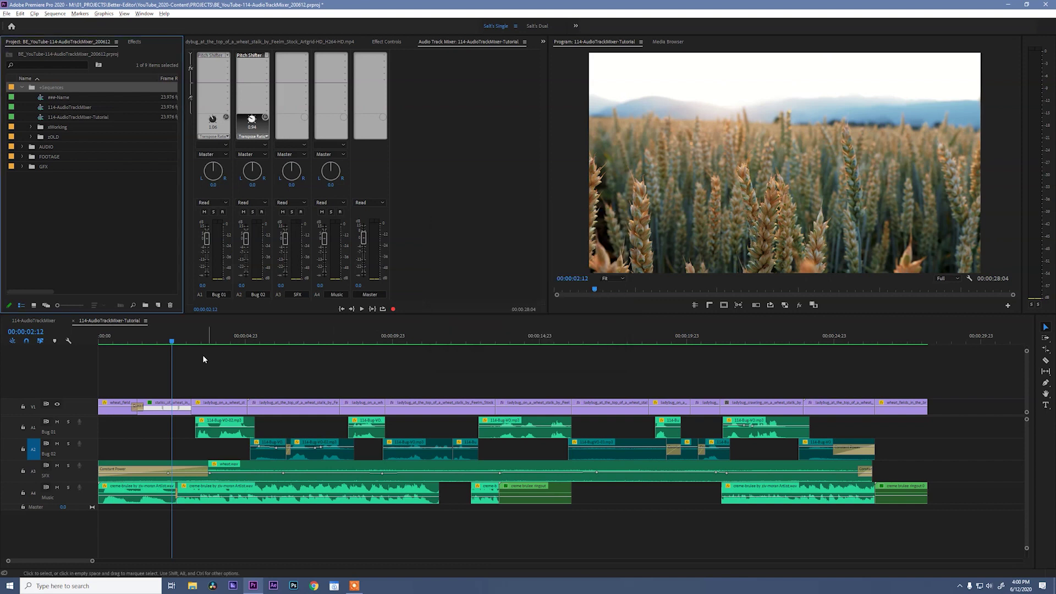
click(193, 356)
key(space)
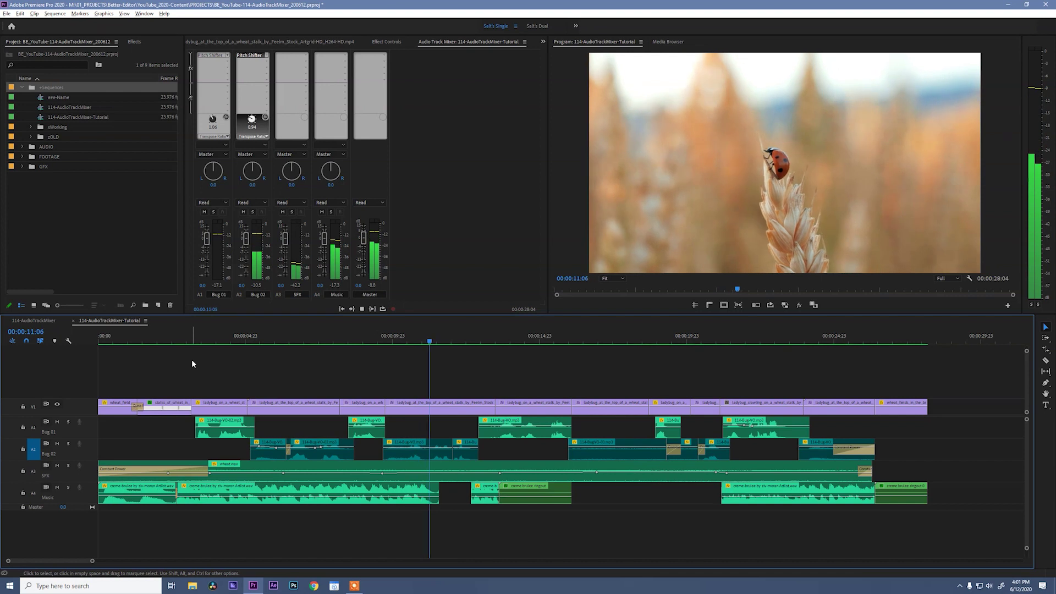
Step: Stop playback at 00:00:12:22 after hearing the pitch-shifted bug tracks
key(space)
key(space)
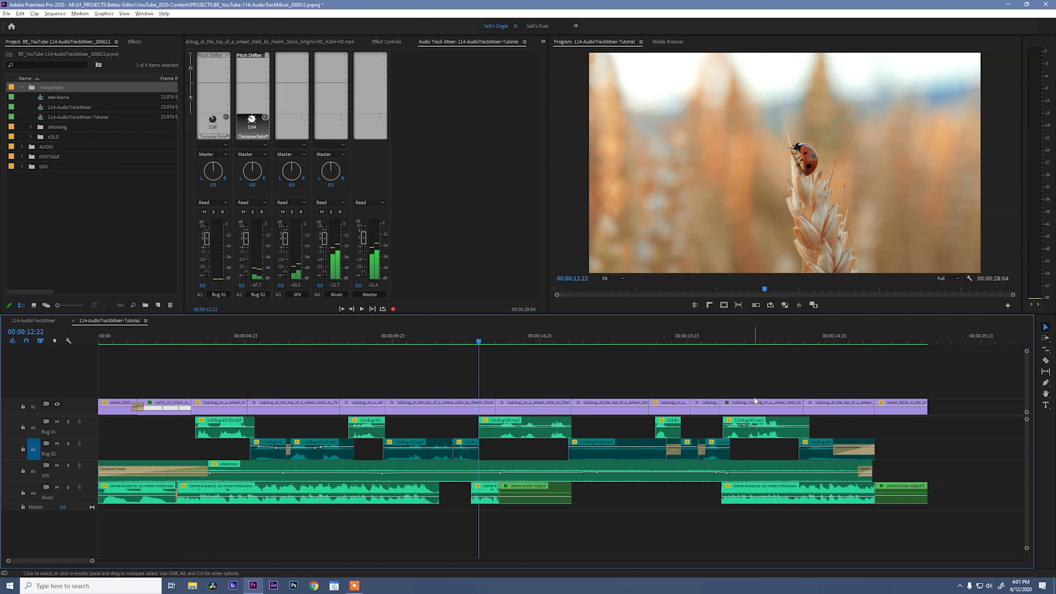
Step: Add DeNoise to Bug 01's second effect slot with the Light Noise Reduction preset
click(228, 62)
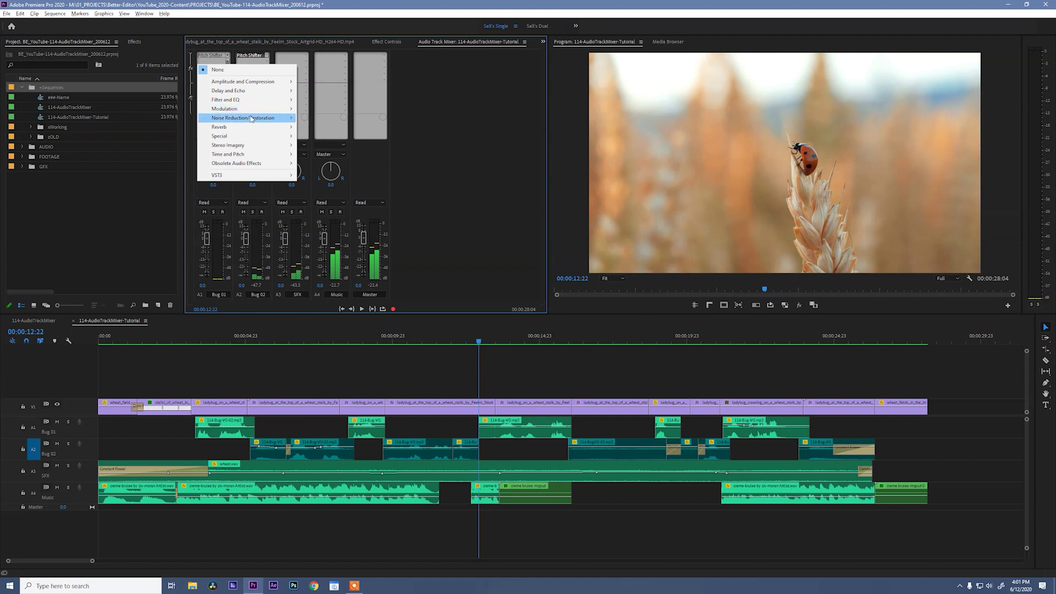
mouse_move(253, 120)
click(321, 136)
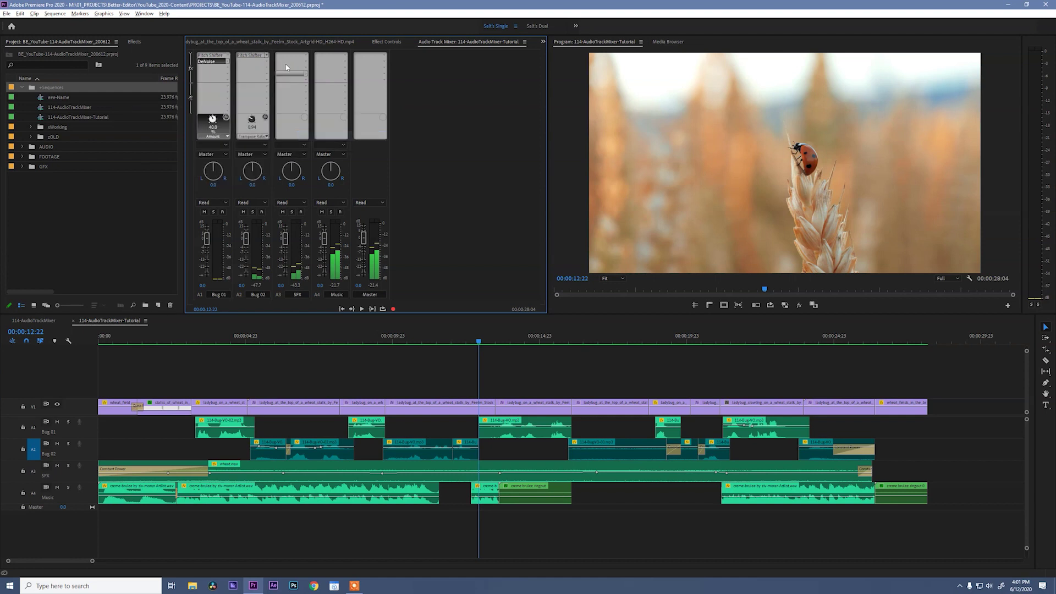
double_click(211, 62)
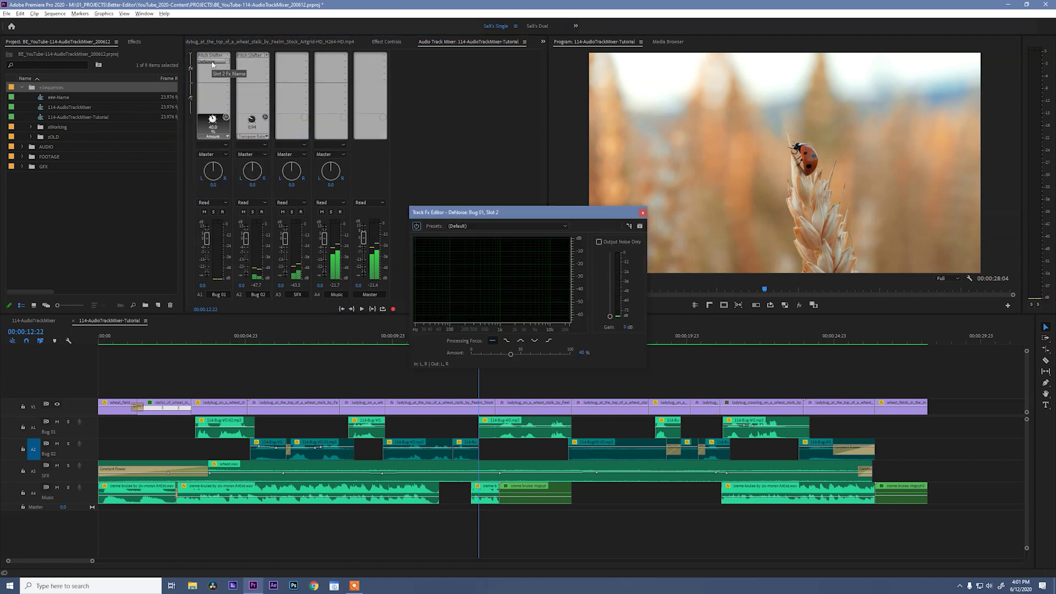
click(532, 229)
click(522, 255)
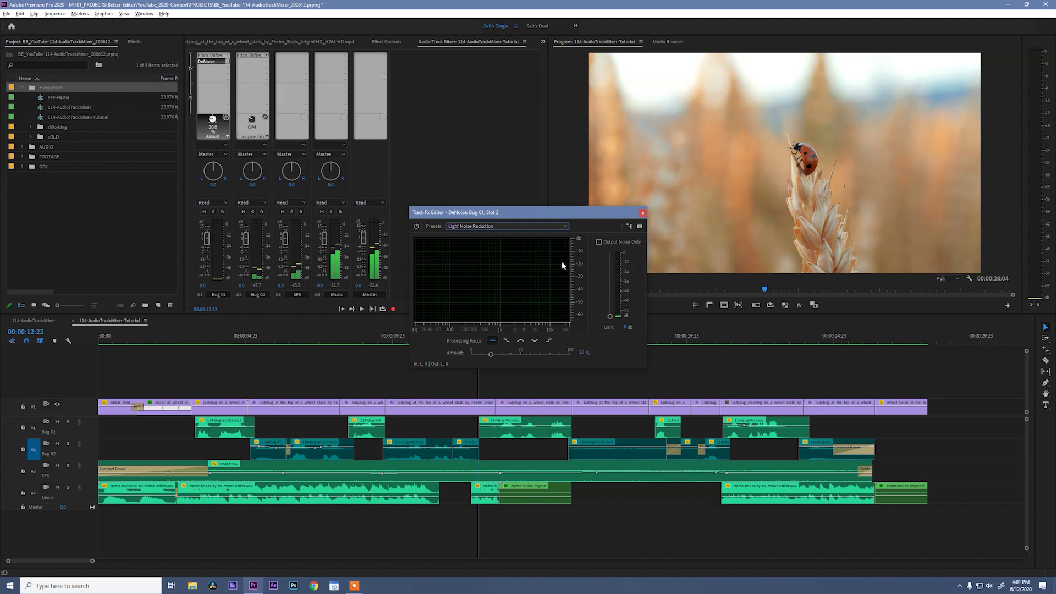
click(642, 212)
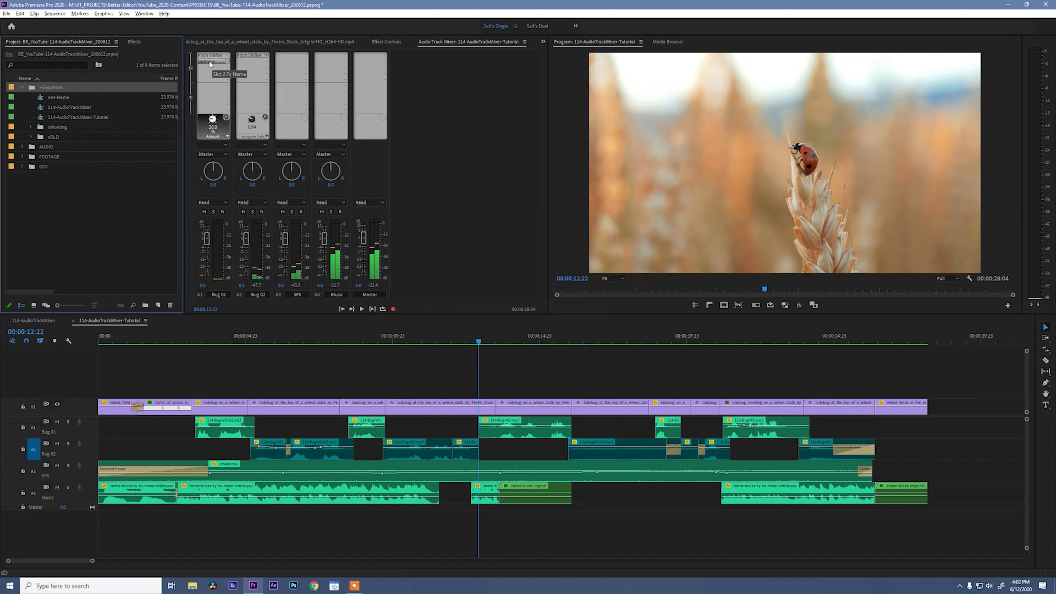
Step: Copy the DeNoise effect from Bug 01 onto Bug 02 and check its settings
click(208, 64)
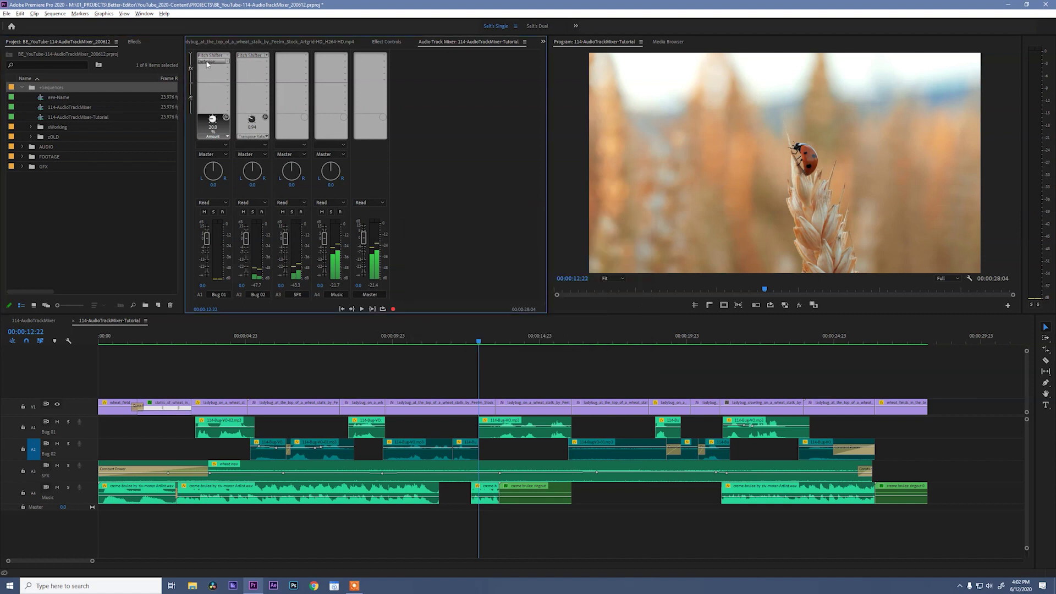
drag(206, 64, 246, 64)
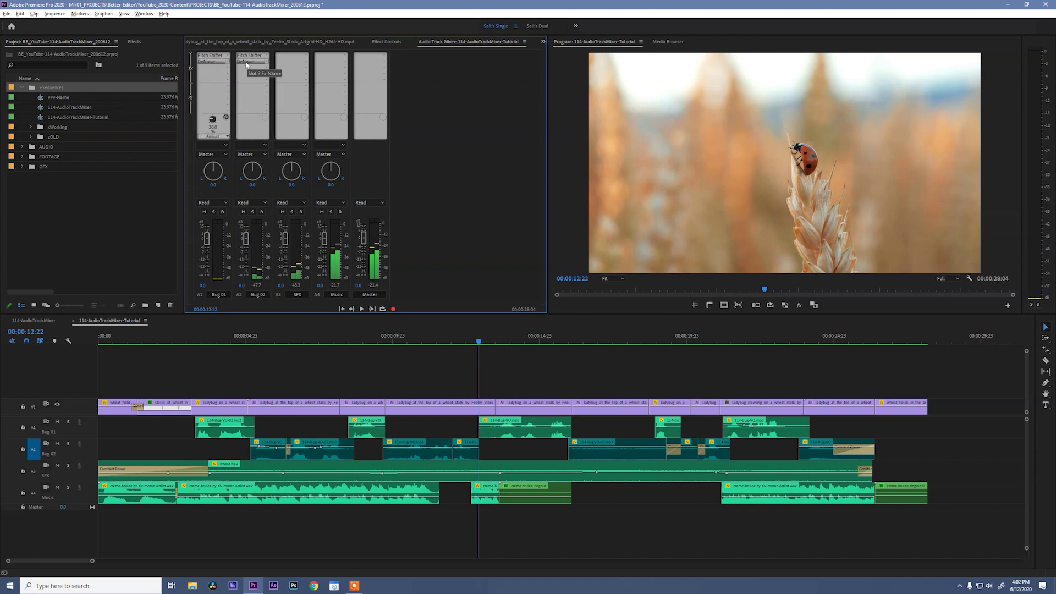
double_click(246, 62)
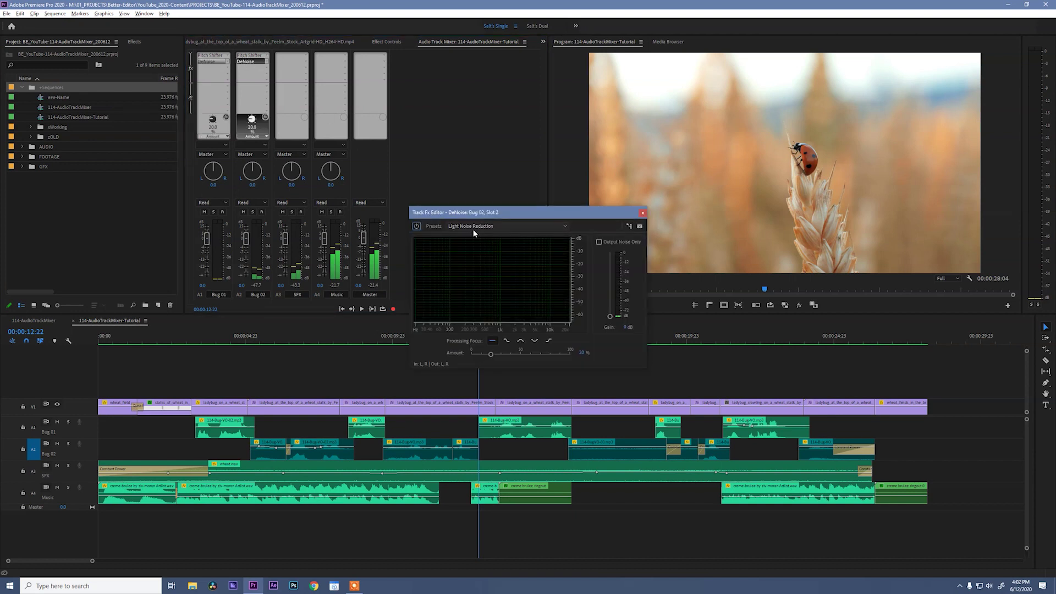
click(642, 212)
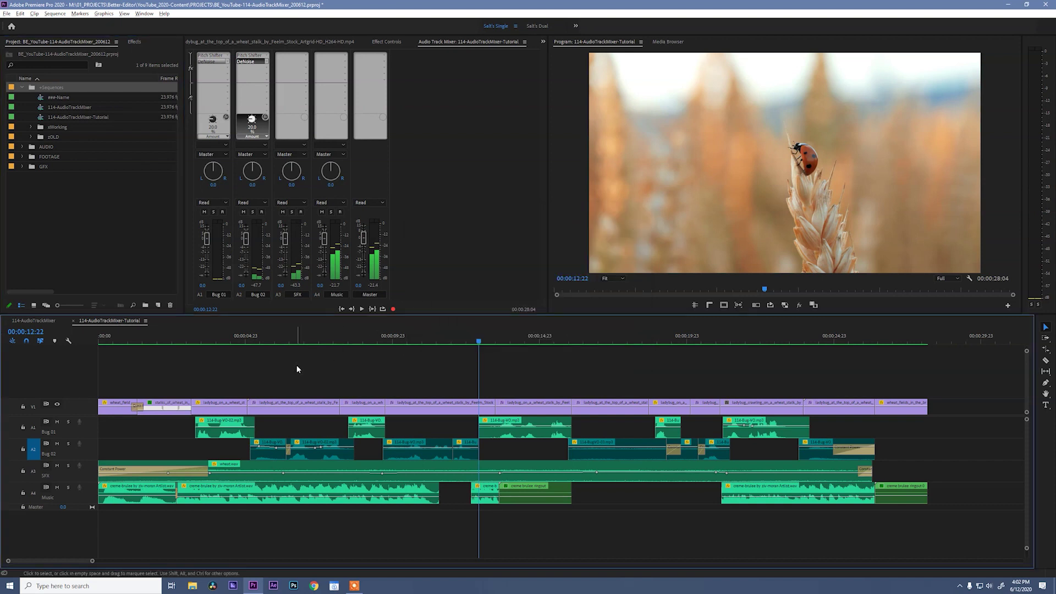
Step: Set the Bug 01 track volume to 2.0 dB and play the edit to hear it
key(space)
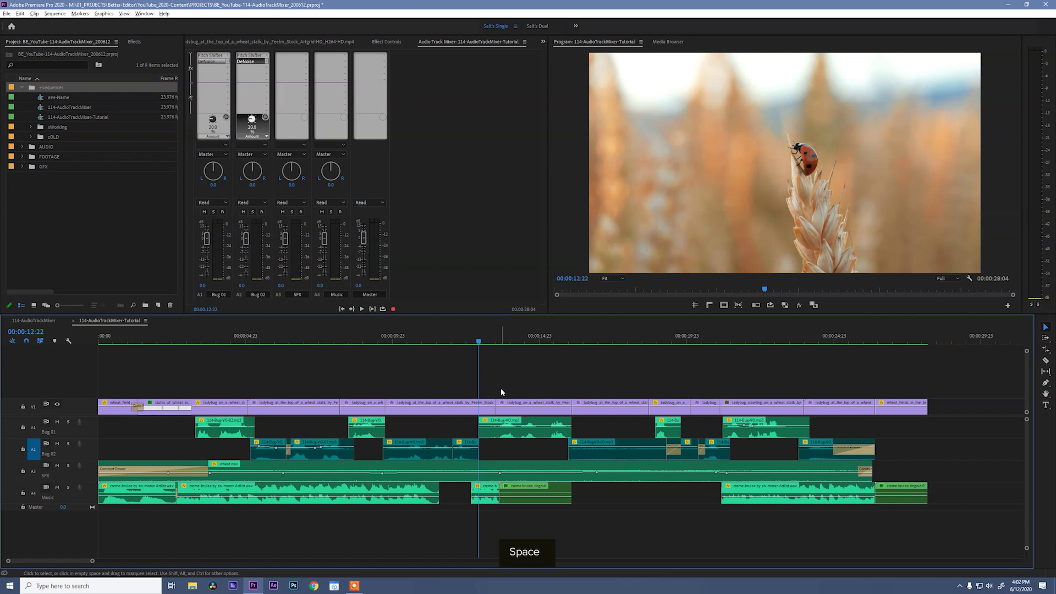
key(space)
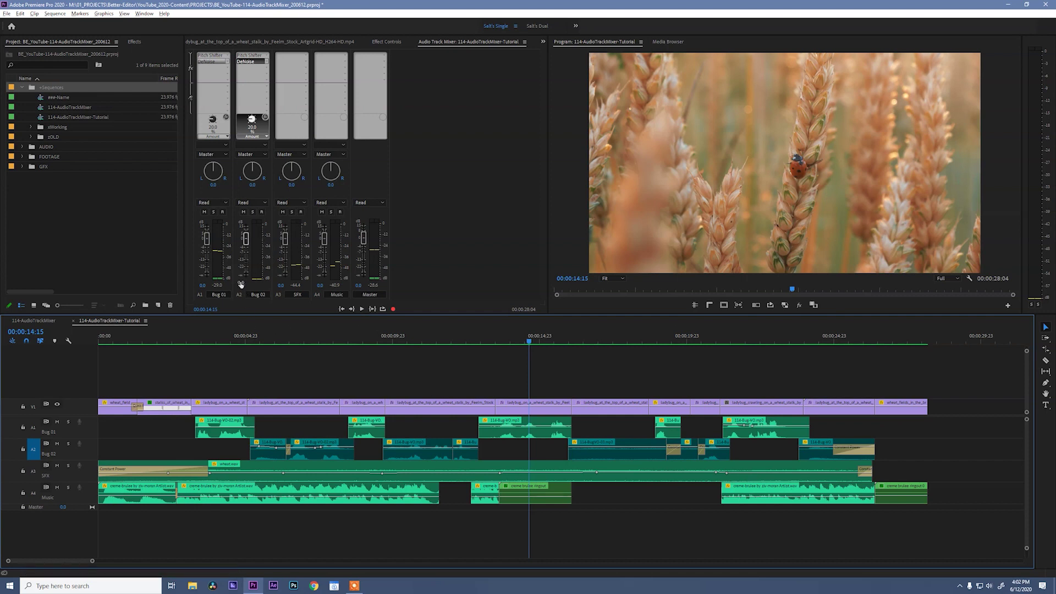
click(203, 286)
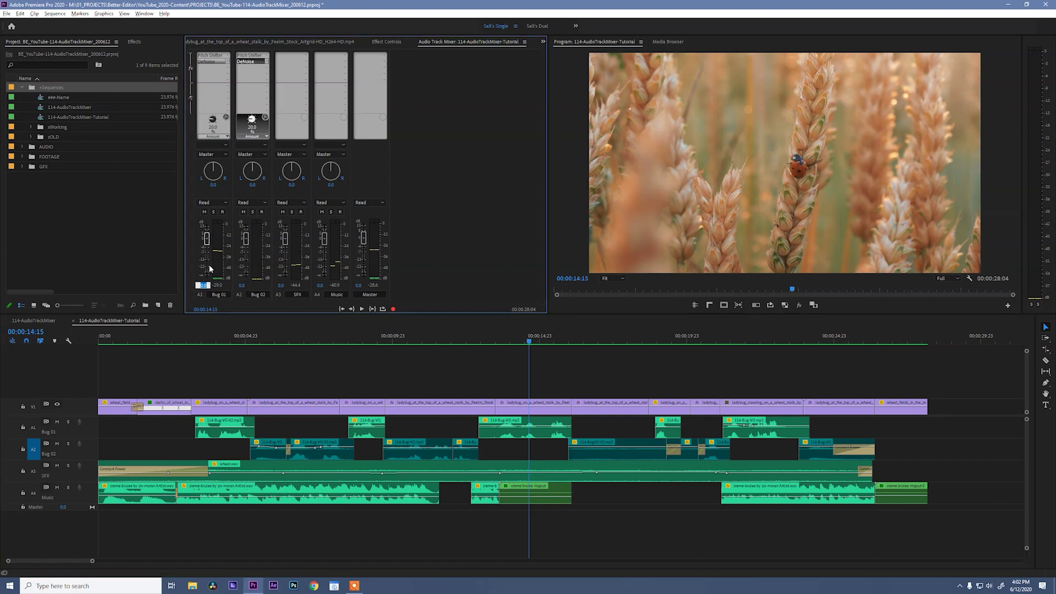
text(2)
key(Return)
key(space)
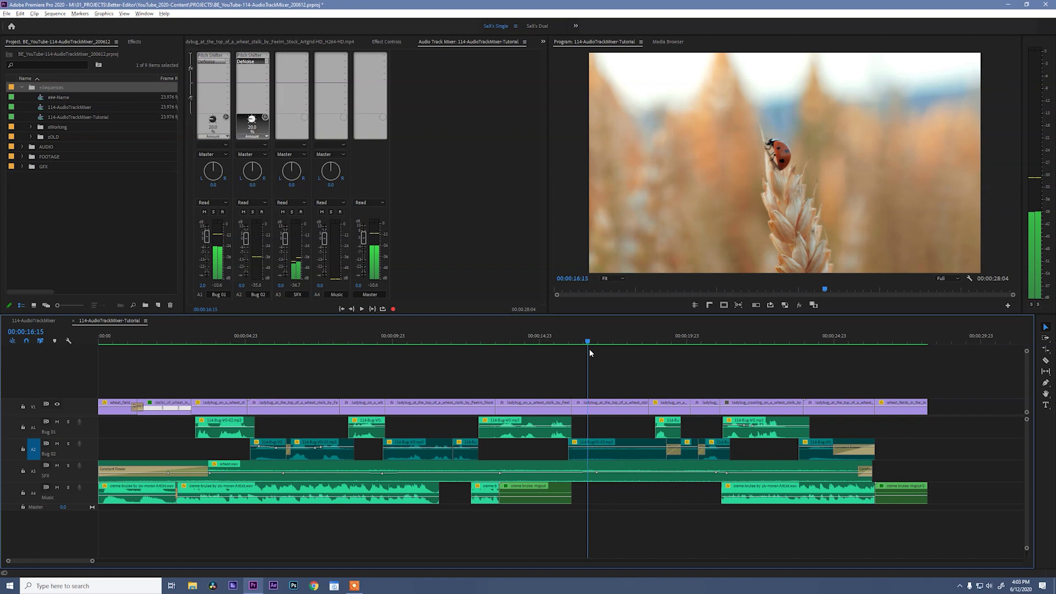
Step: Stop playback and move the playhead back to 00:00:15:08
drag(589, 349, 586, 349)
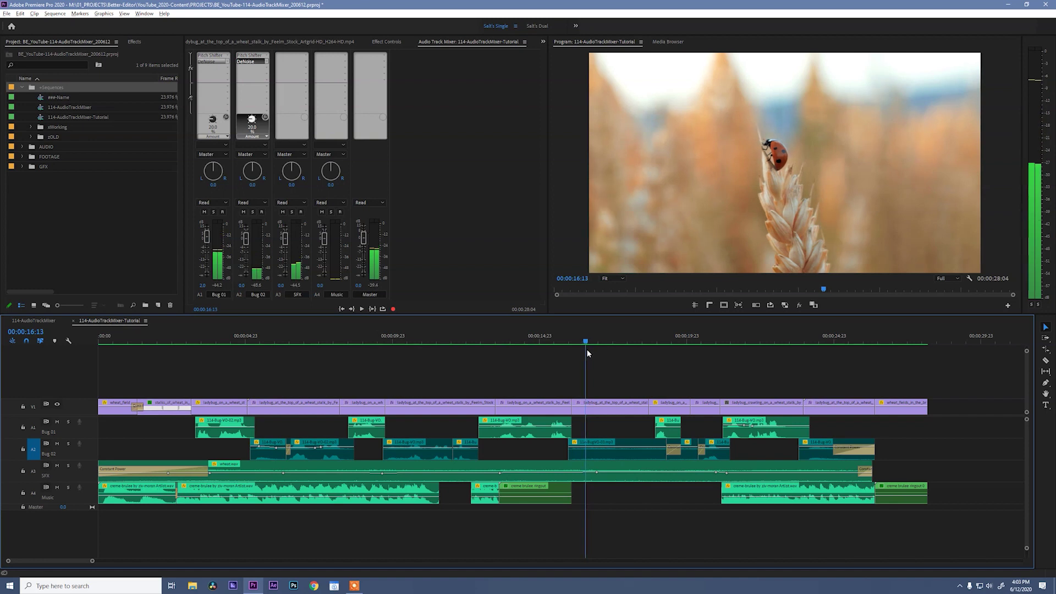
key(Left)
drag(578, 352, 551, 355)
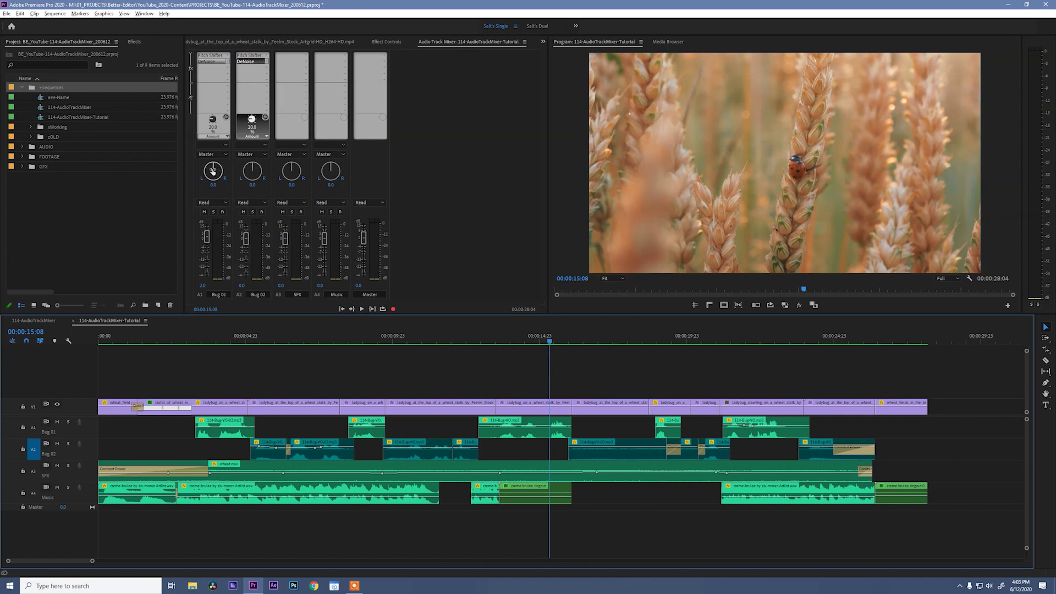
Step: Pan Bug 01 left to -54.8 and Bug 02 right to 31.8, then return to the start
drag(215, 172, 197, 174)
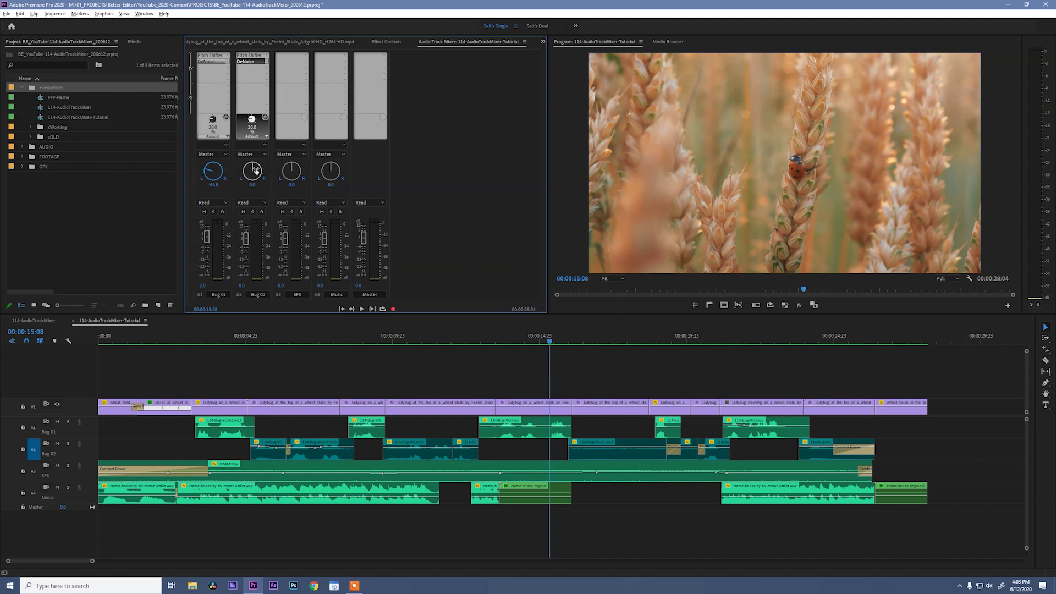
drag(264, 171, 274, 174)
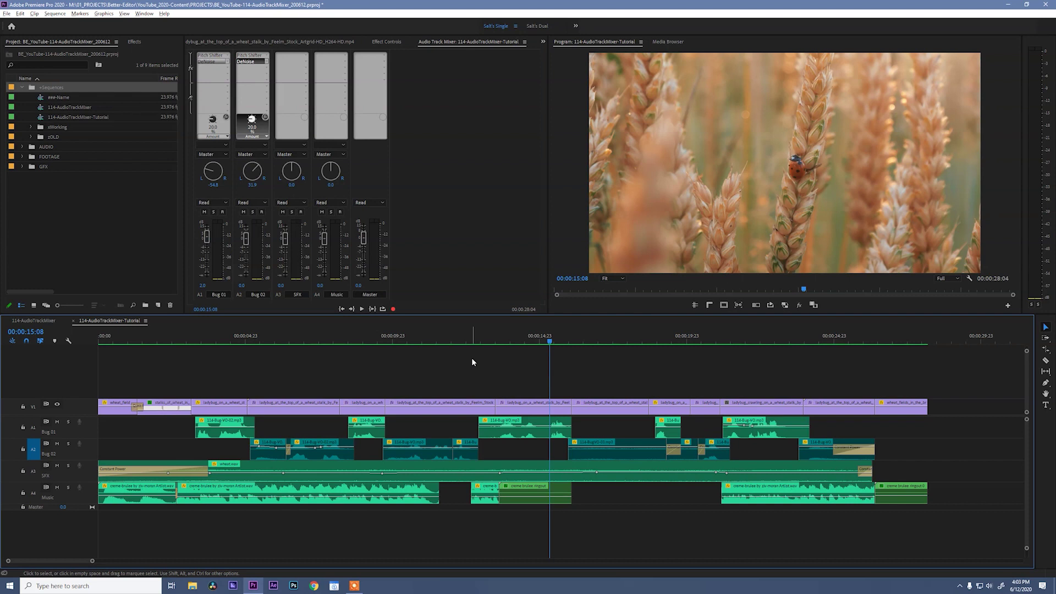
key(Home)
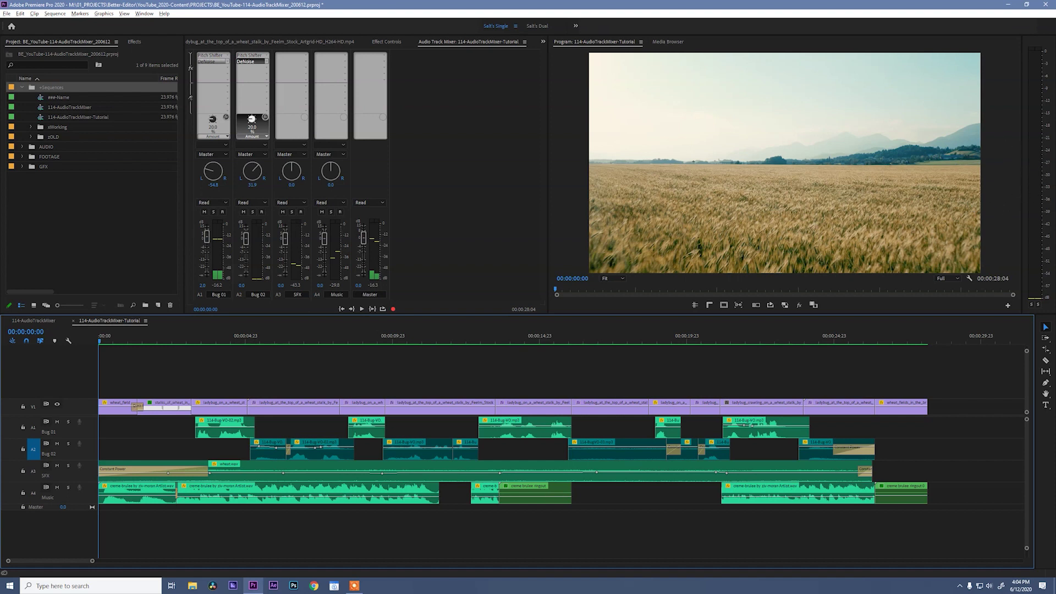
Step: Play the mix from the start, nudge the Master fader slightly lower, and resume playback
key(space)
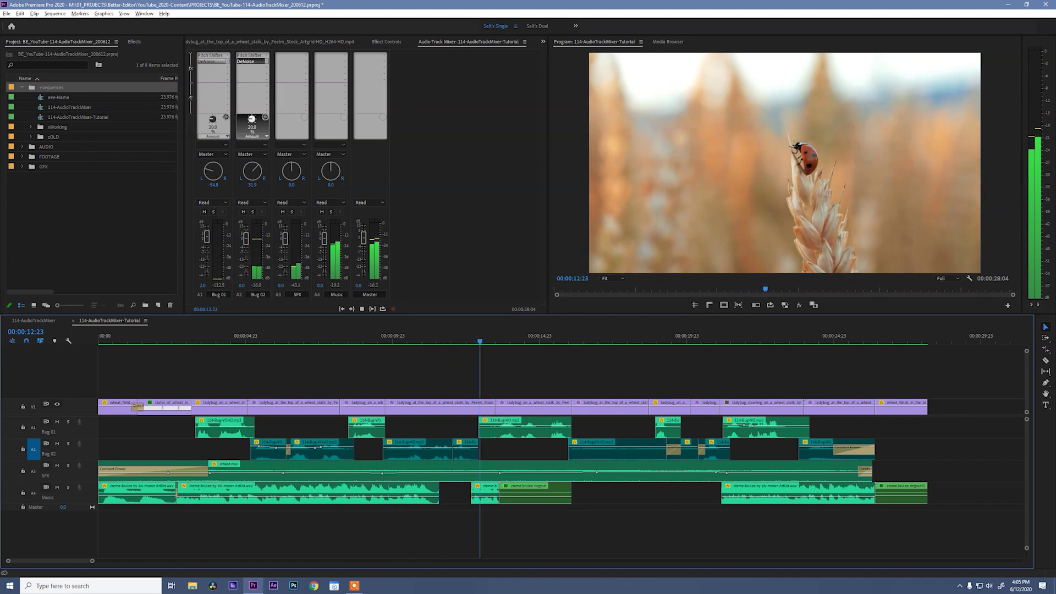
key(space)
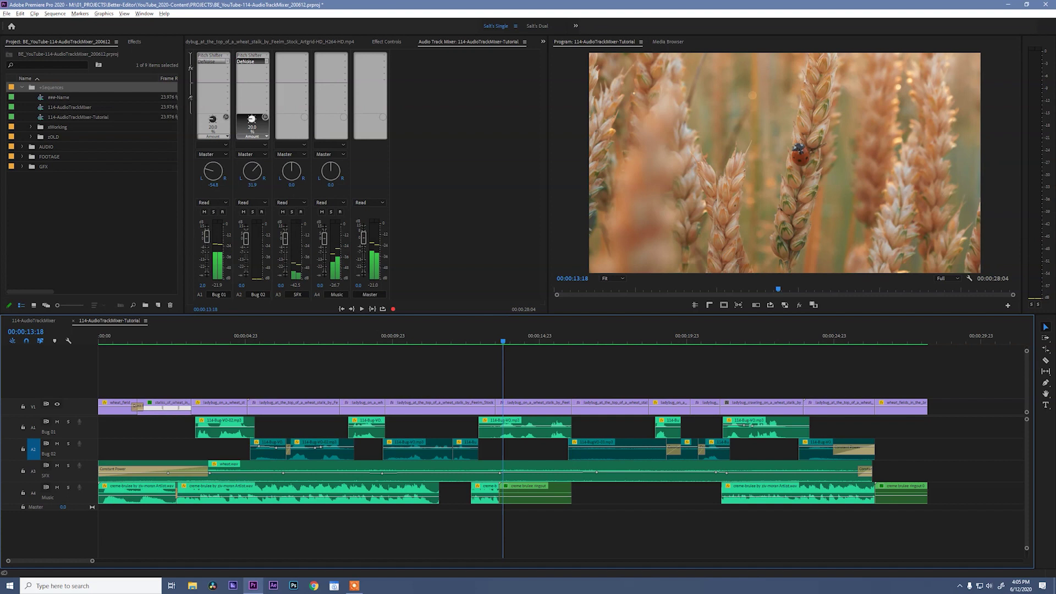
drag(363, 238, 364, 239)
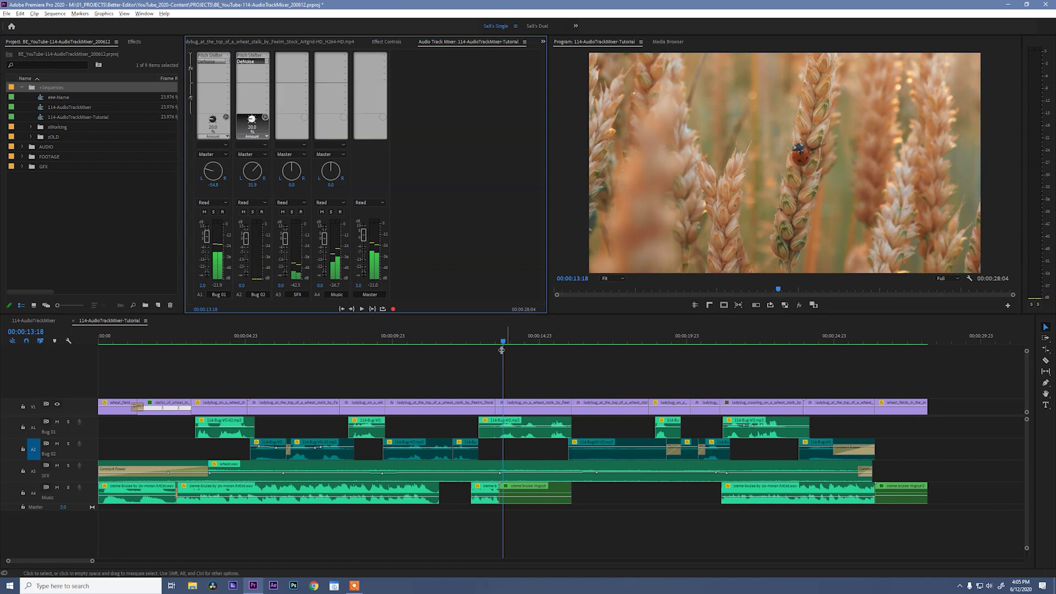
key(space)
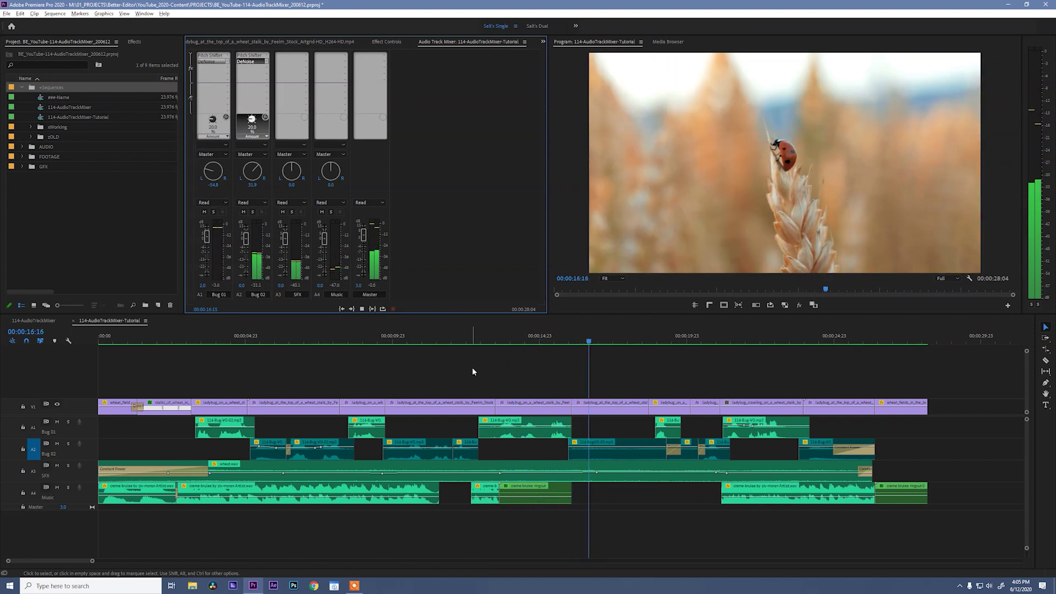
Step: Stop playback and set the mixer levels: Master -0.2, Bug 02 volume 1.0, Music volume 0.5
key(space)
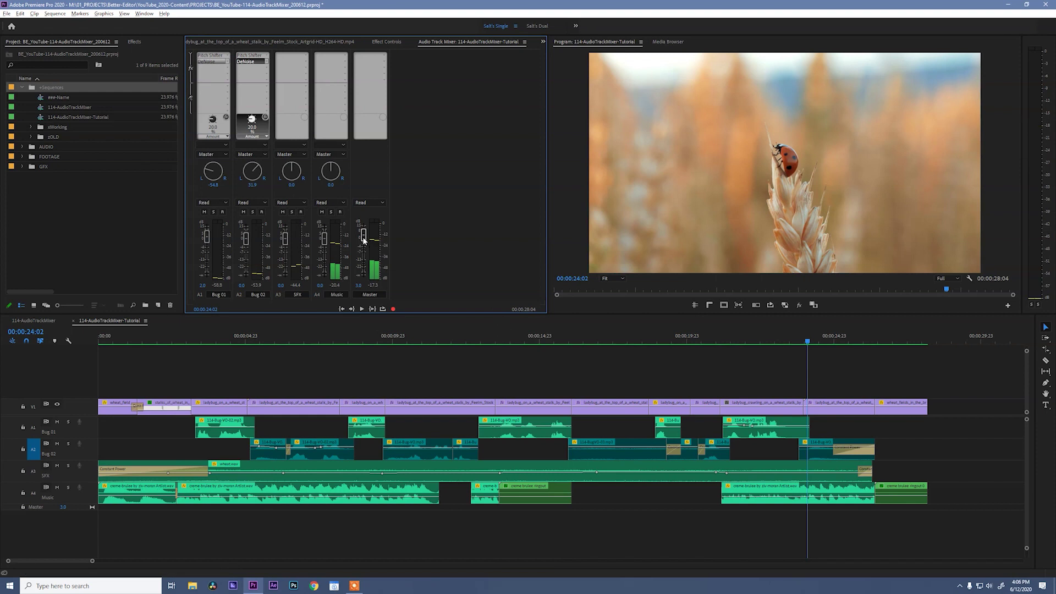
drag(363, 238, 364, 240)
click(242, 285)
text(1)
key(Return)
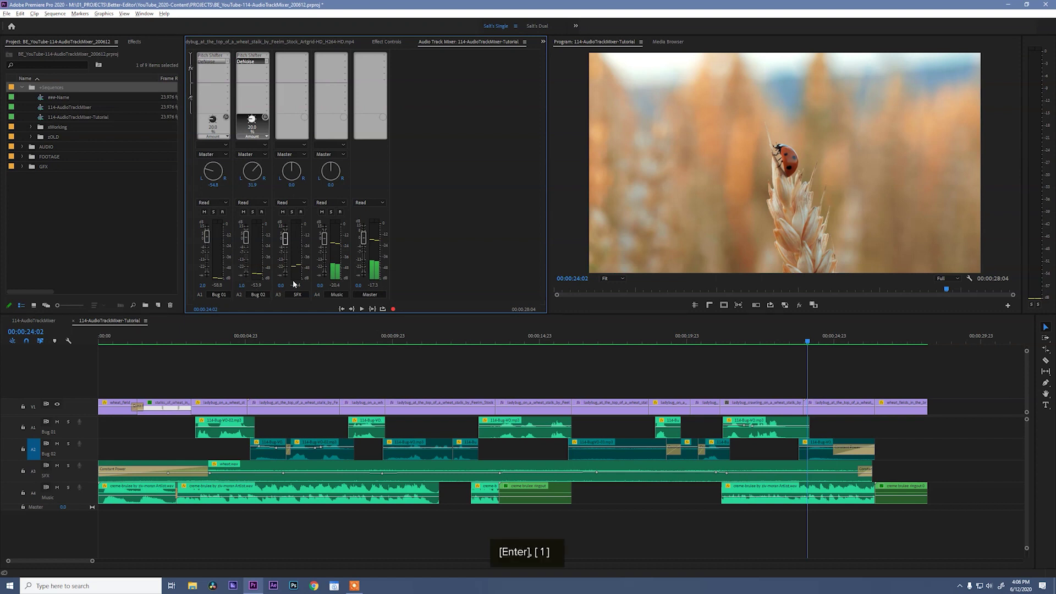
click(321, 285)
text(.5)
key(Return)
Step: Rewind the sequence to 00:00:00:00 and save the project
click(319, 332)
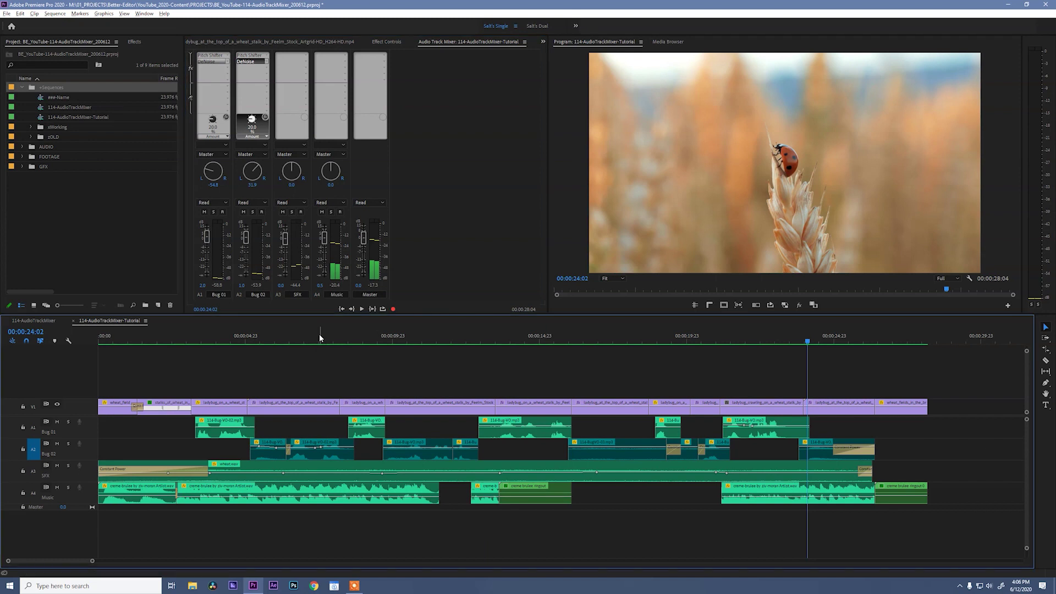
key(Home)
key(ctrl+s)
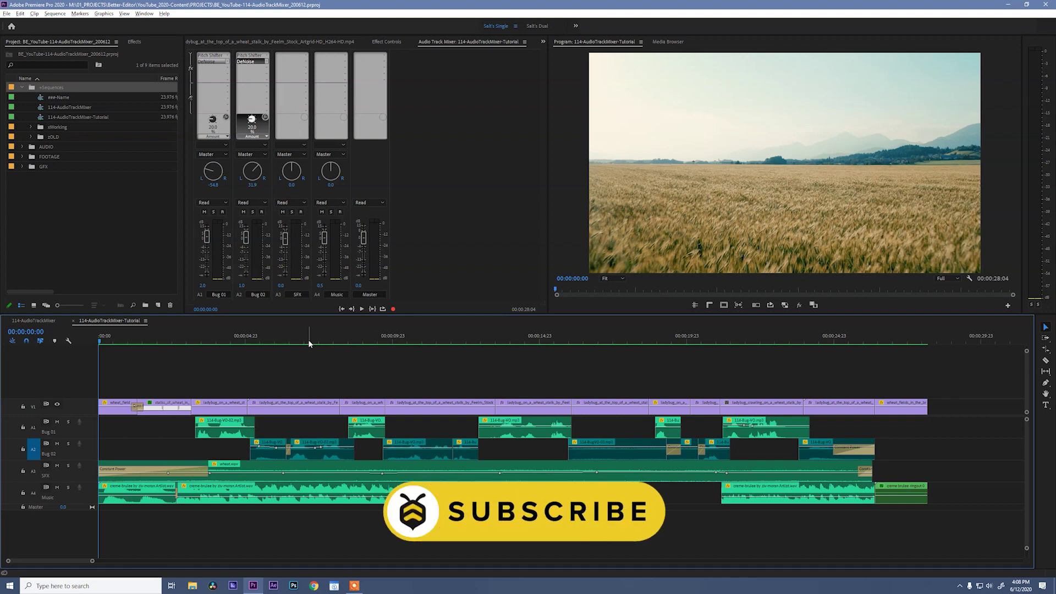
drag(232, 342, 286, 342)
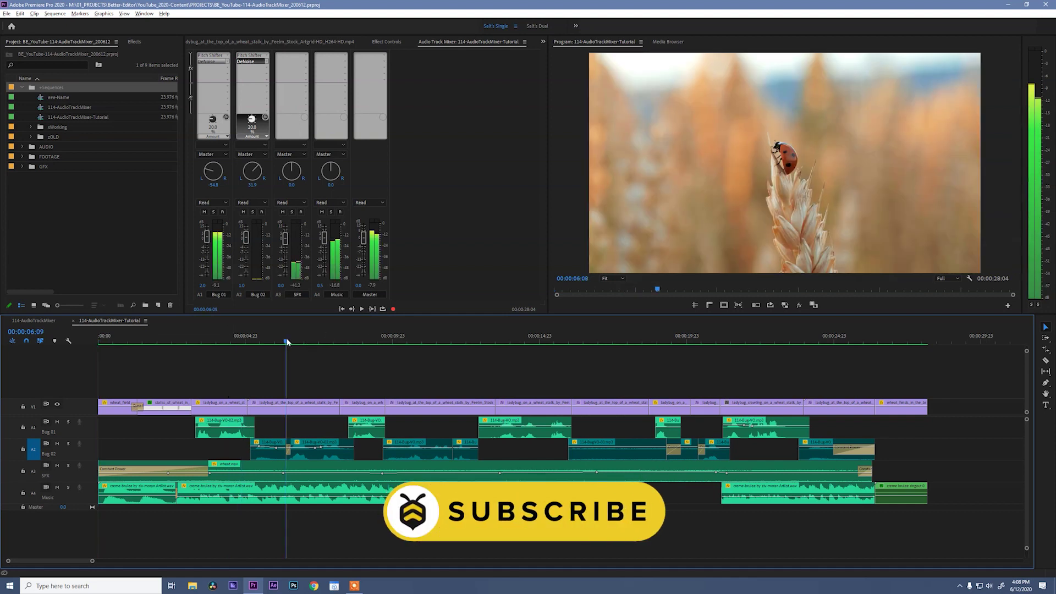